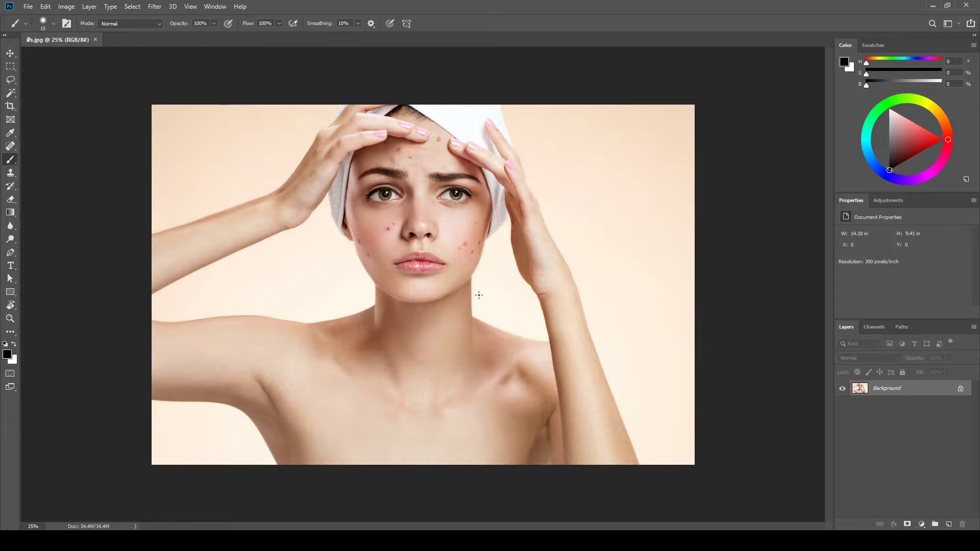
# Step: Try to remove the four blemishes on the woman's right cheek with the Spot Healing Brush at size 70
pyautogui.press('j')
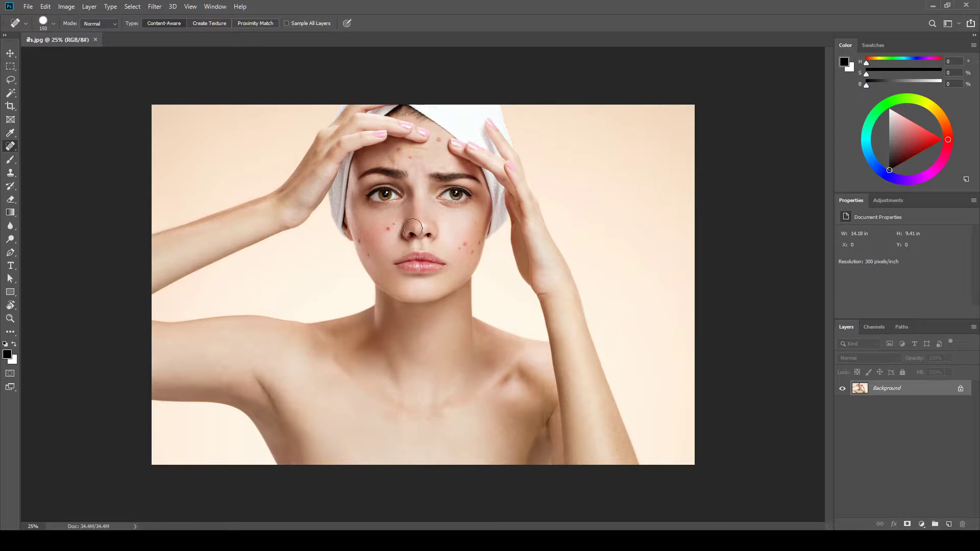
pyautogui.moveTo(385, 234); pyautogui.dragTo(384, 219)
pyautogui.scroll(5, 387, 228)
pyautogui.press('[')
pyautogui.press('[')
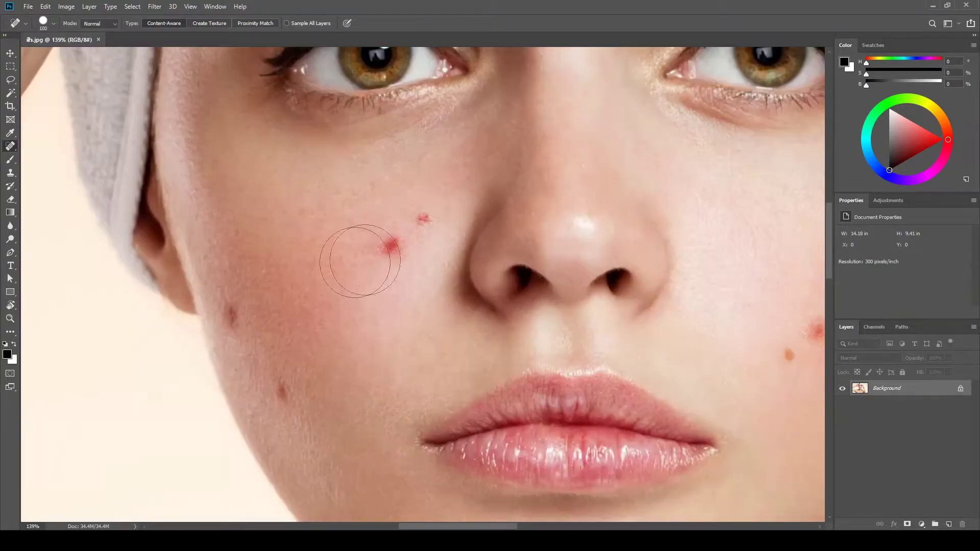
pyautogui.press('[')
pyautogui.press('[')
pyautogui.press('[')
pyautogui.press('[')
pyautogui.press(']')
pyautogui.click(389, 249)
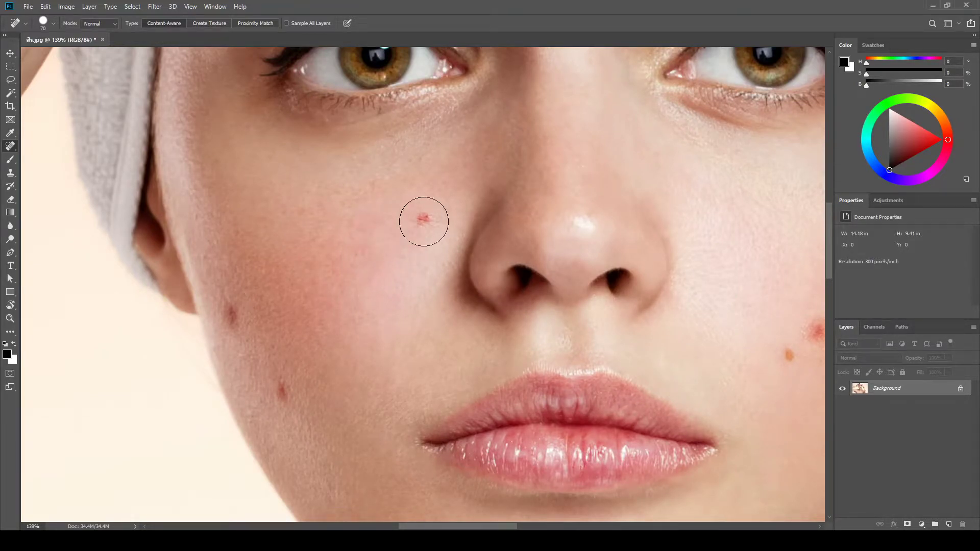
pyautogui.click(425, 222)
pyautogui.click(238, 316)
pyautogui.click(280, 397)
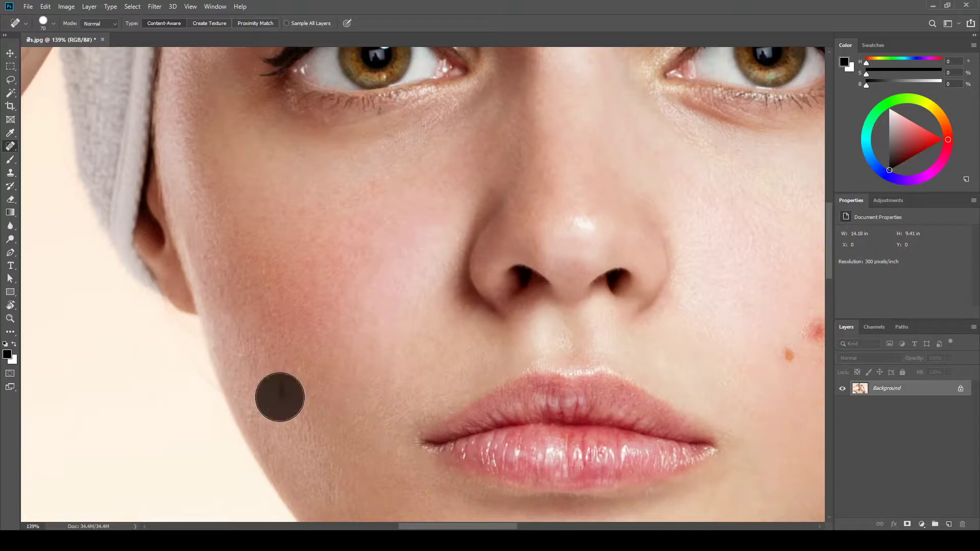
# Step: Try to heal the five blemishes on the woman's left cheek with the Spot Healing Brush
pyautogui.moveTo(431, 390)
pyautogui.mouseDown()
pyautogui.moveTo(452, 352)
pyautogui.moveTo(393, 219)
pyautogui.mouseUp()
pyautogui.moveTo(562, 219); pyautogui.dragTo(355, 335)
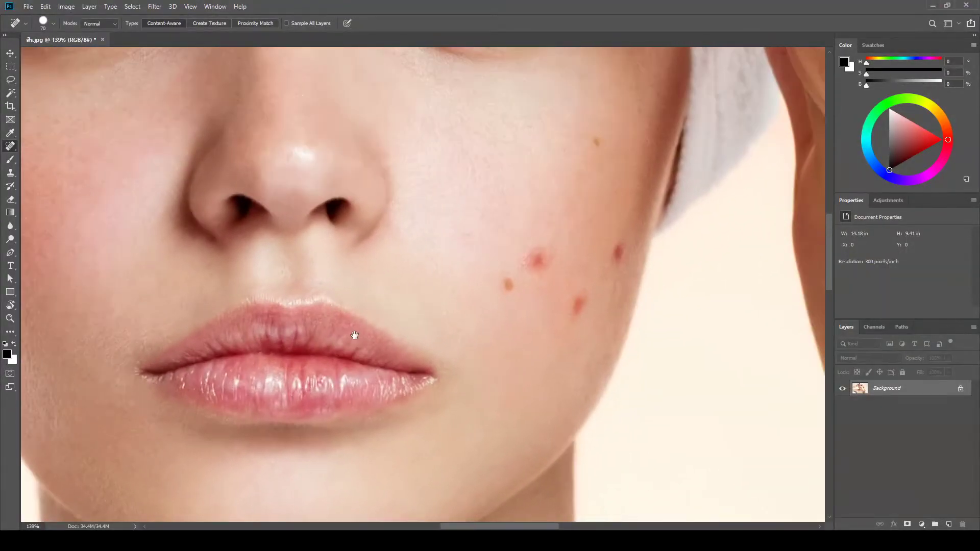
pyautogui.click(508, 284)
pyautogui.click(539, 262)
pyautogui.click(576, 308)
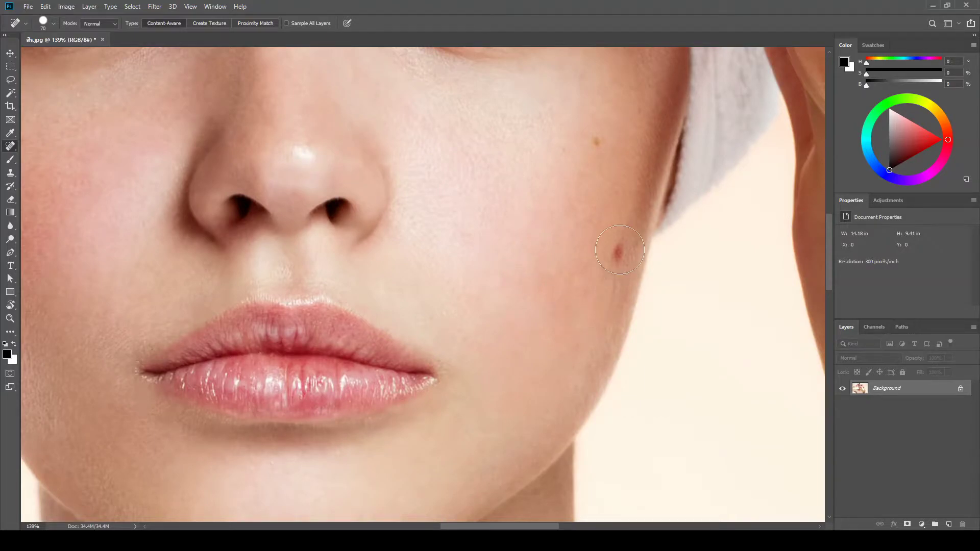
pyautogui.click(604, 257)
pyautogui.click(597, 149)
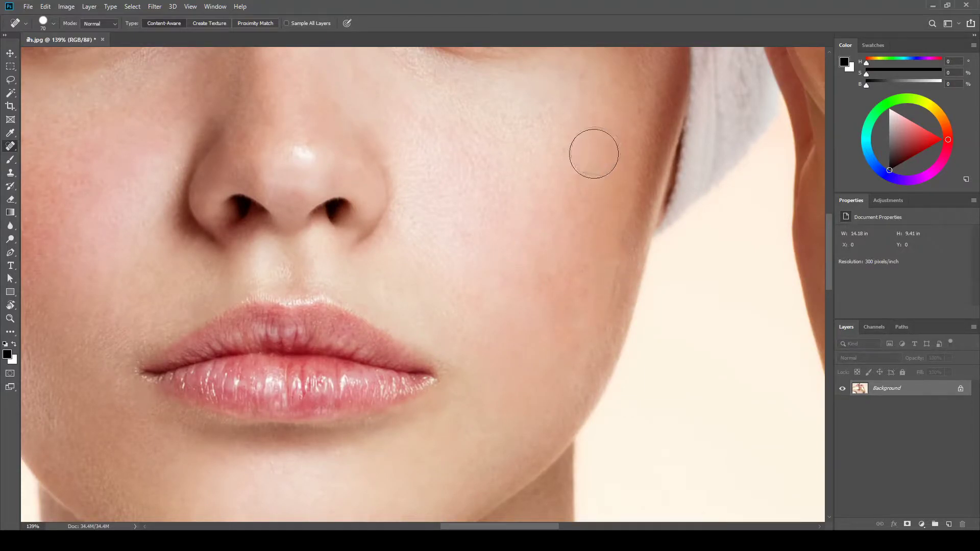
# Step: Try to heal the three red spots on the forehead with the Spot Healing Brush
pyautogui.scroll(-5, 541, 259)
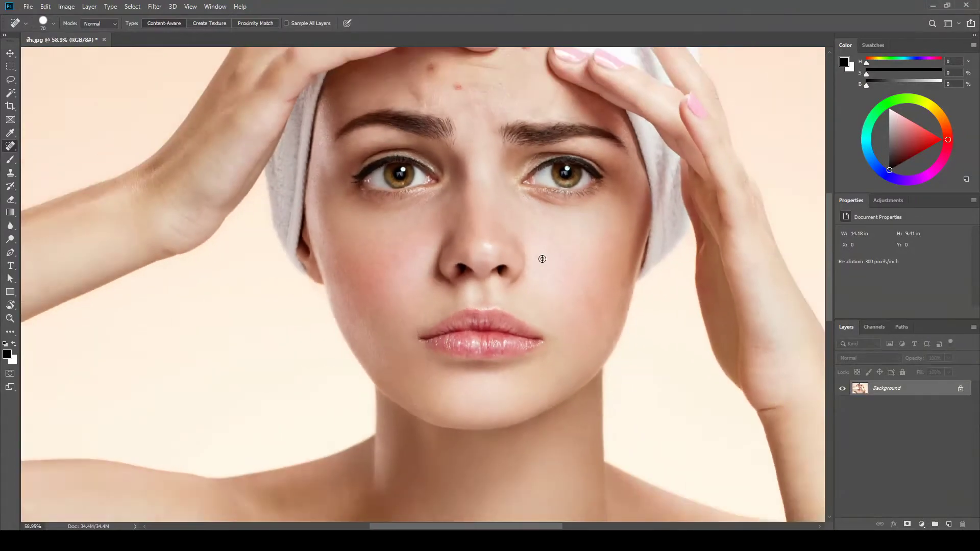
pyautogui.moveTo(473, 154); pyautogui.dragTo(480, 275)
pyautogui.click(465, 210)
pyautogui.click(435, 191)
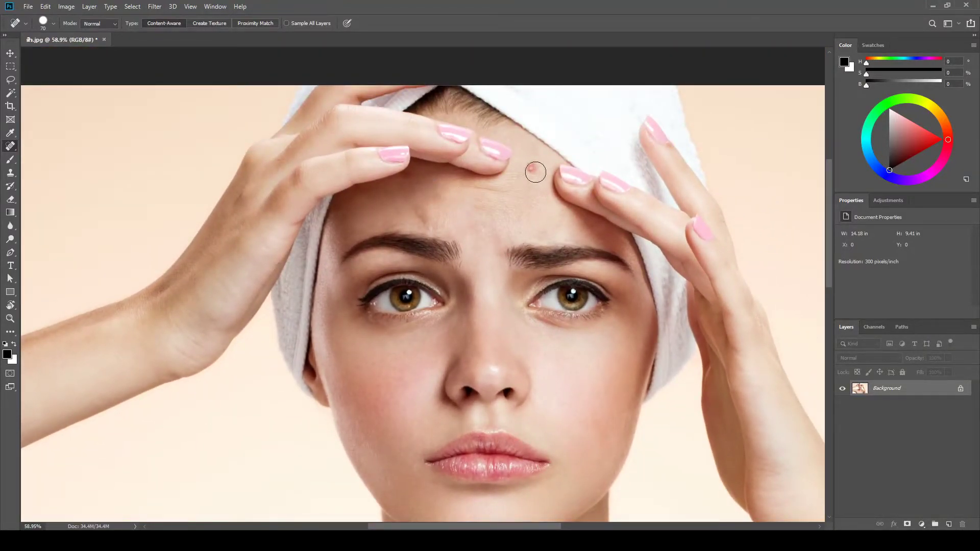
pyautogui.click(529, 169)
pyautogui.scroll(-5, 510, 265)
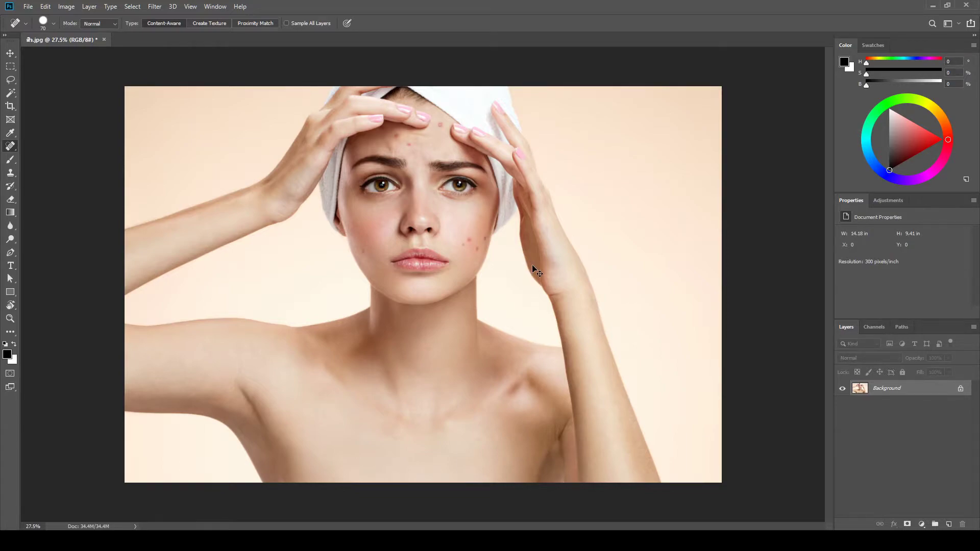
# Step: Switch to the Clone Stamp tool and set its opacity to 100% for retouching the woman's right cheek
pyautogui.scroll(5, 532, 265)
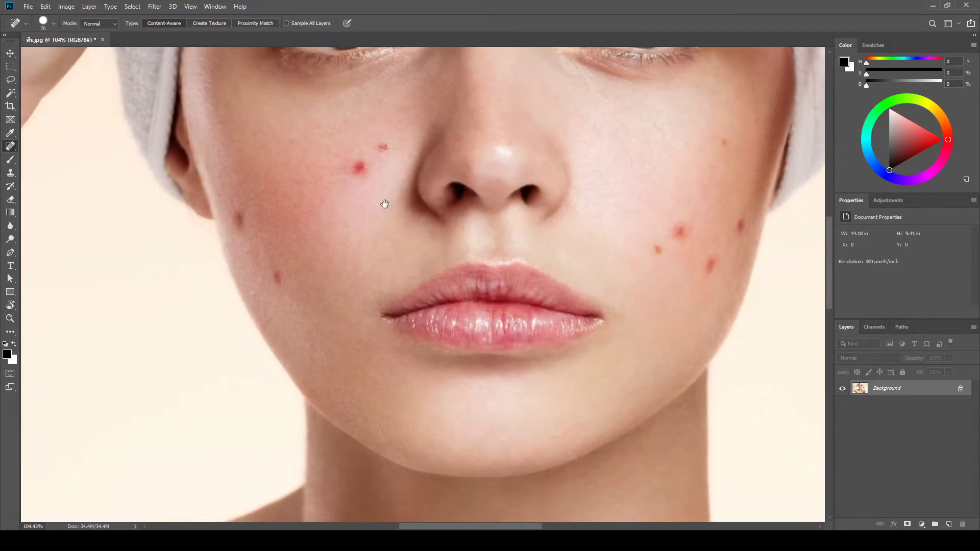
pyautogui.moveTo(385, 205); pyautogui.dragTo(496, 272)
pyautogui.press('s')
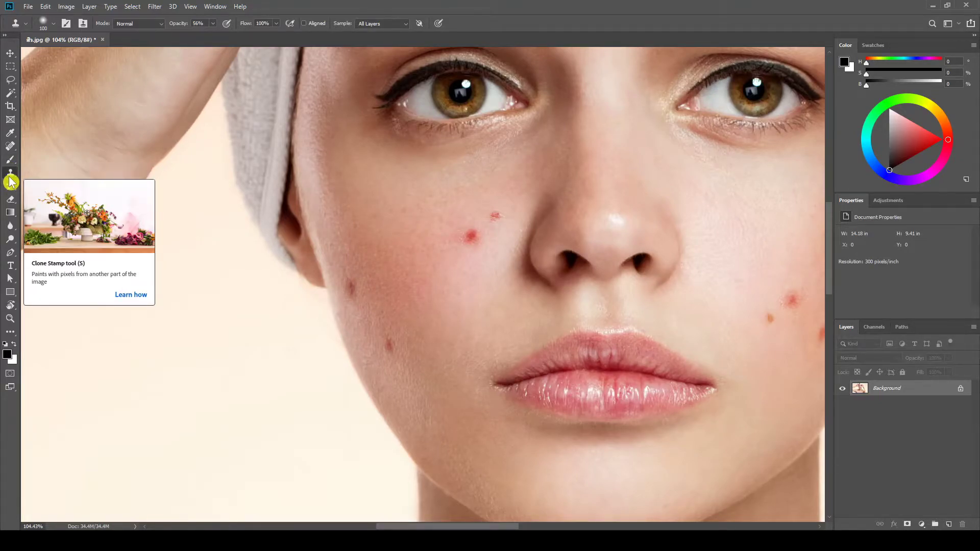
pyautogui.press('0')
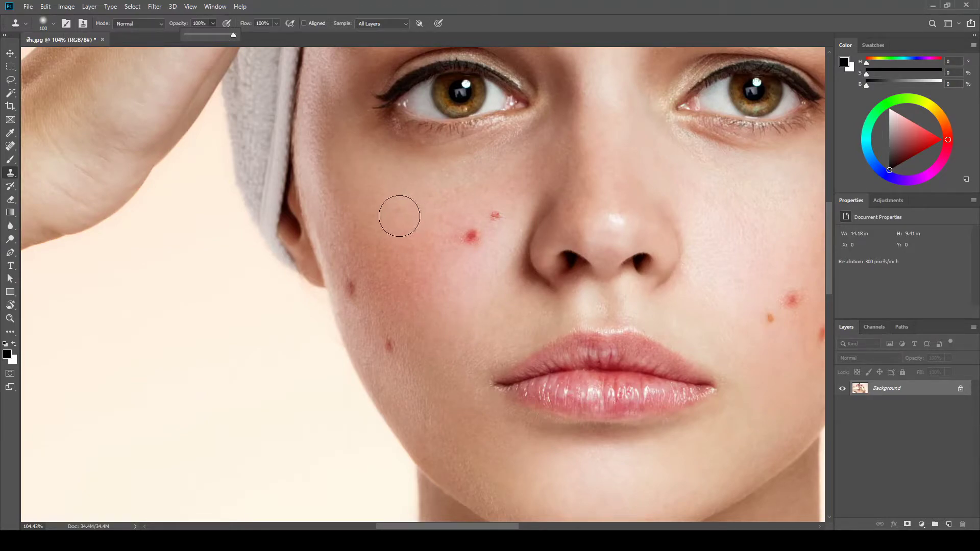
# Step: Try to stamp over the larger red blemish on the right cheek, and undo the stamp
pyautogui.click(495, 215)
pyautogui.click(469, 234)
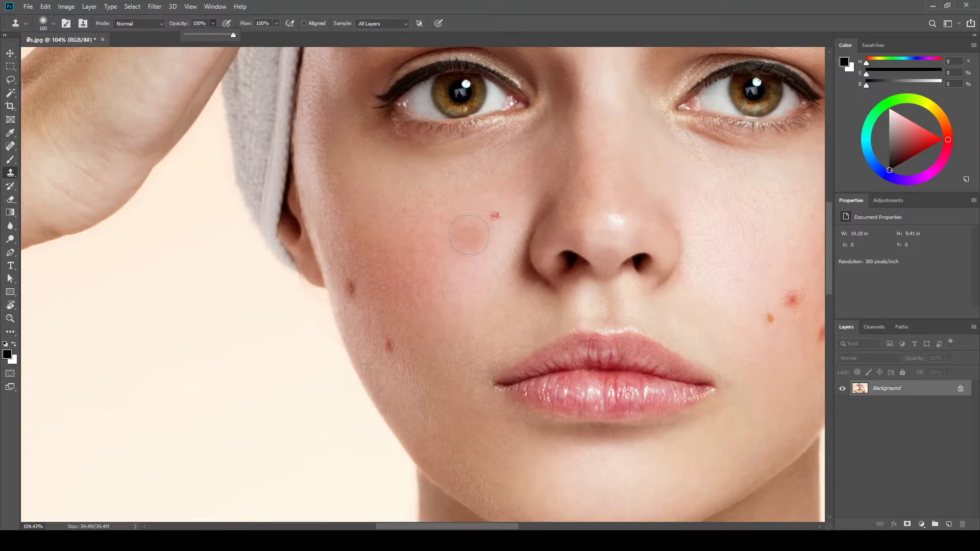
pyautogui.hotkey('ctrl', 'z')
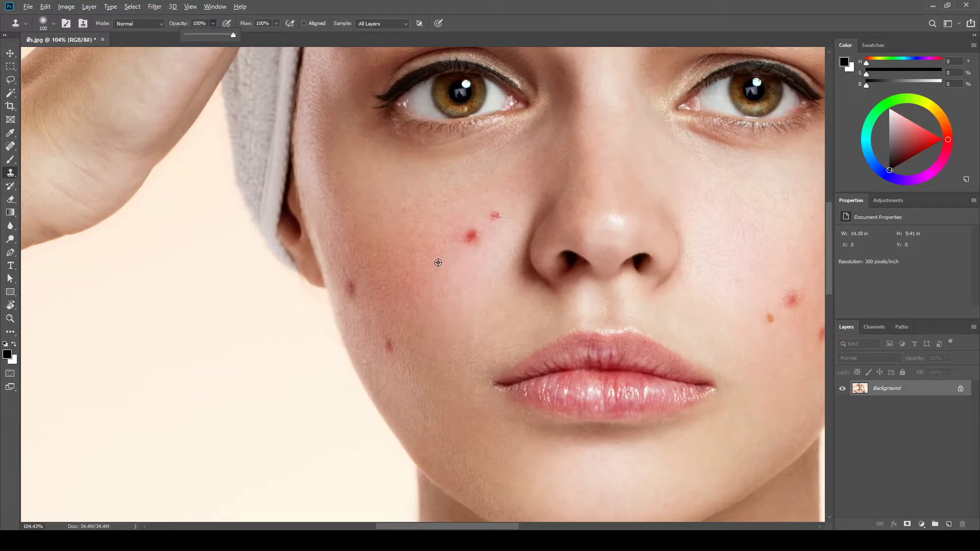
# Step: Sample clean cheek skin nearby and clone it over the two red blemishes beside the nose
pyautogui.click(440, 264)
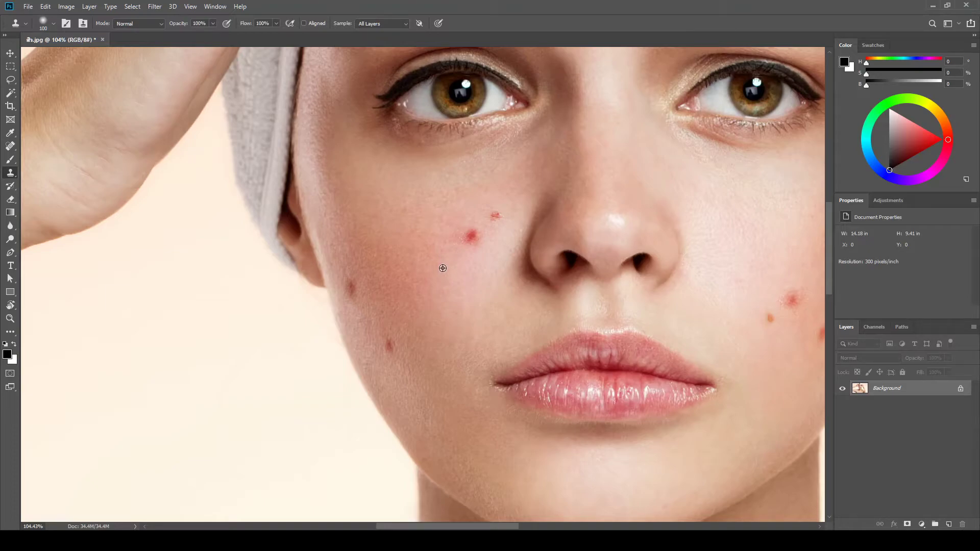
pyautogui.keyDown('alt'); pyautogui.click(440, 266); pyautogui.keyUp('alt')
pyautogui.moveTo(446, 258); pyautogui.dragTo(469, 238)
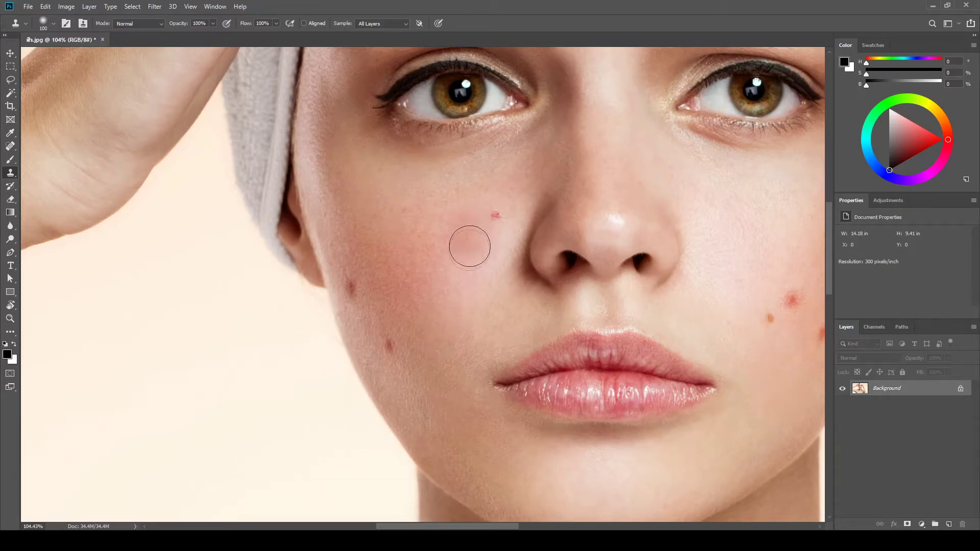
pyautogui.keyDown('alt'); pyautogui.click(460, 272); pyautogui.keyUp('alt')
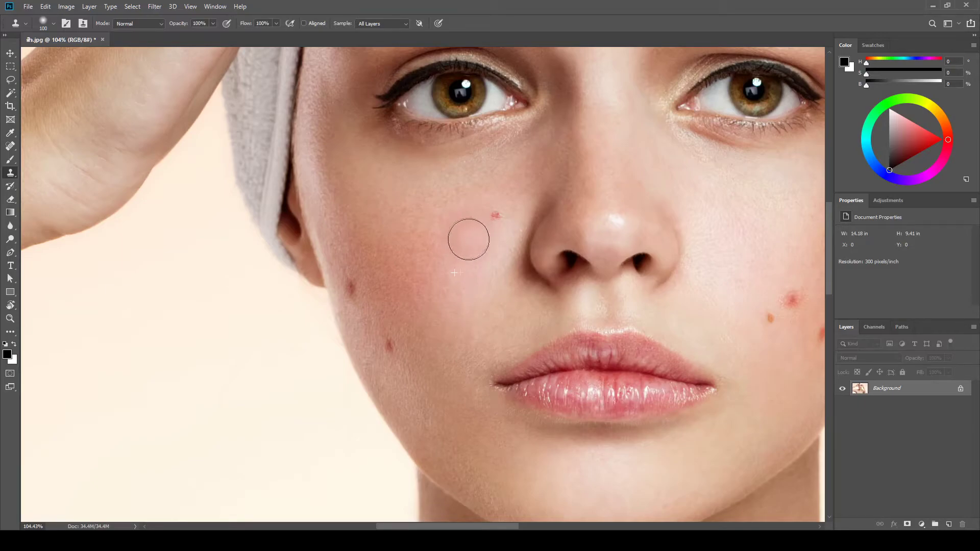
pyautogui.click(495, 220)
pyautogui.keyDown('alt'); pyautogui.click(489, 267); pyautogui.keyUp('alt')
pyautogui.click(496, 216)
# Step: Clone nearby clean skin over the two blemishes along the outer edge of the right cheek
pyautogui.keyDown('alt'); pyautogui.click(347, 254); pyautogui.keyUp('alt')
pyautogui.click(351, 289)
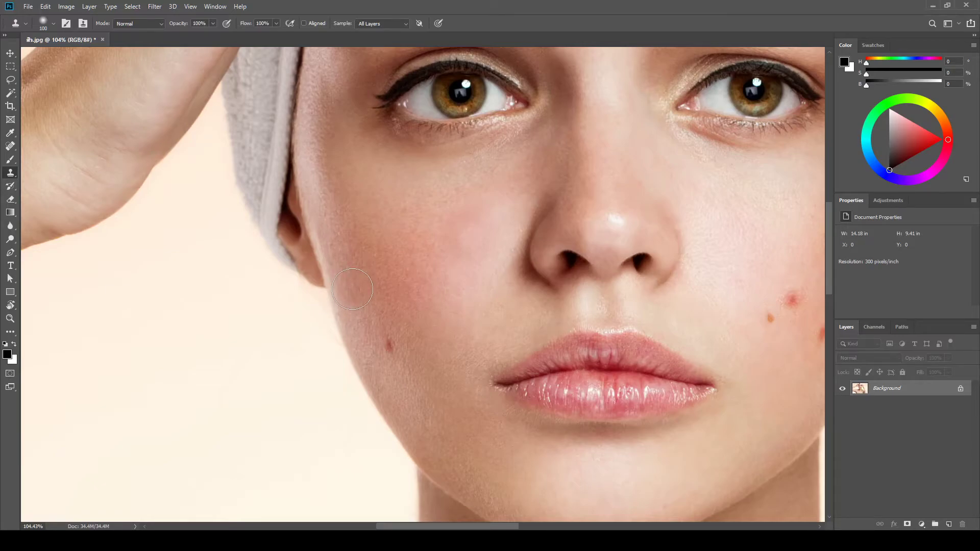
pyautogui.keyDown('alt'); pyautogui.click(383, 315); pyautogui.keyUp('alt')
pyautogui.click(390, 346)
# Step: Reduce the Clone Stamp brush to size 60 and cover the two left-cheek blemishes nearest the mouth with sampled clean skin
pyautogui.moveTo(645, 312); pyautogui.dragTo(361, 308)
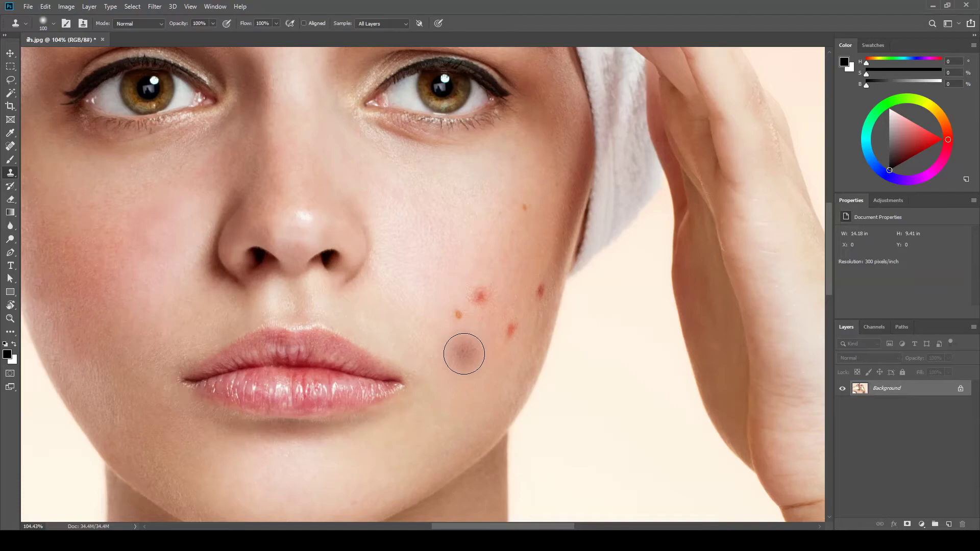
pyautogui.press('[')
pyautogui.press('[')
pyautogui.press('[')
pyautogui.press('[')
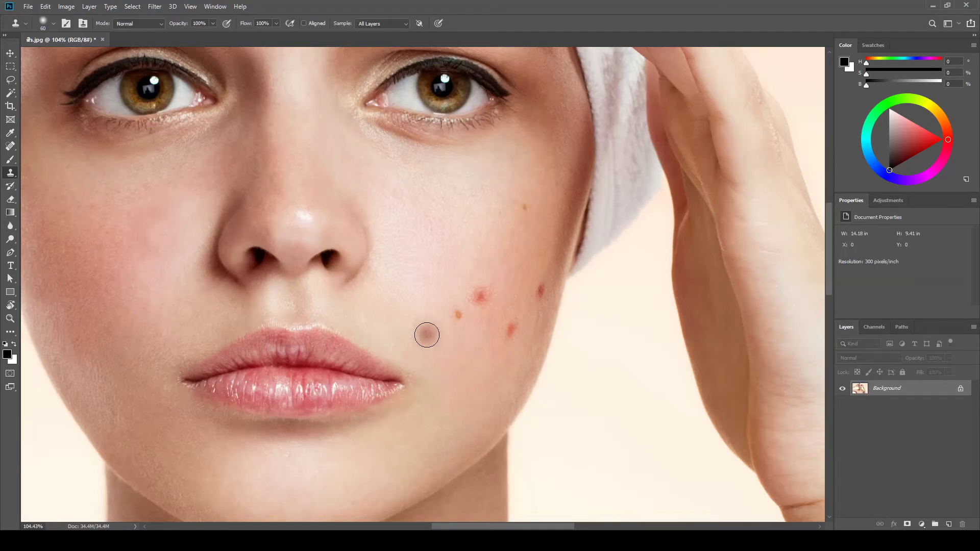
pyautogui.press('alt')
pyautogui.keyDown('alt'); pyautogui.click(442, 345); pyautogui.keyUp('alt')
pyautogui.click(458, 315)
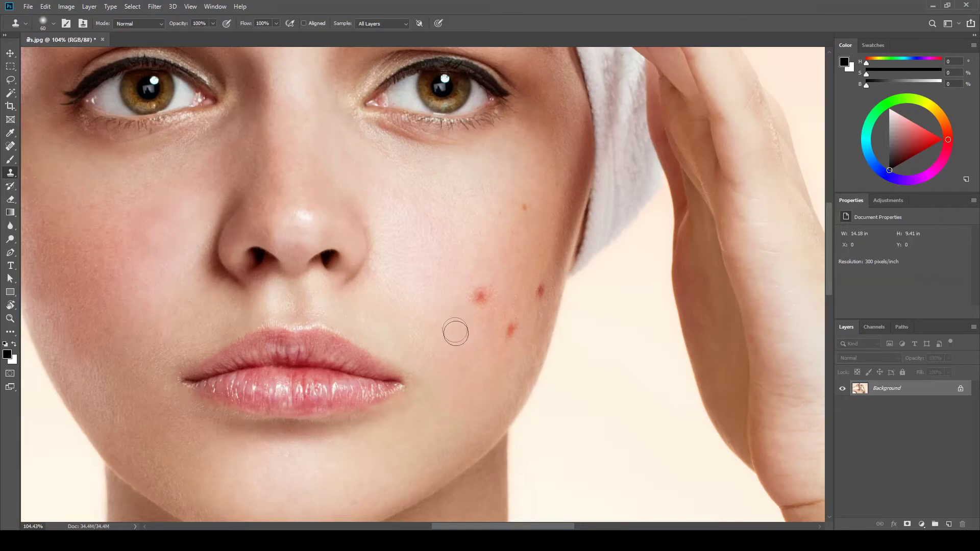
pyautogui.keyDown('alt'); pyautogui.click(459, 350); pyautogui.keyUp('alt')
pyautogui.click(481, 297)
# Step: Clone clean skin over the remaining three left-cheek blemishes, redoing the stamp on the one nearest the face's edge
pyautogui.press('alt')
pyautogui.keyDown('alt'); pyautogui.click(493, 370); pyautogui.keyUp('alt')
pyautogui.click(511, 329)
pyautogui.press('alt')
pyautogui.keyDown('alt'); pyautogui.click(523, 365); pyautogui.keyUp('alt')
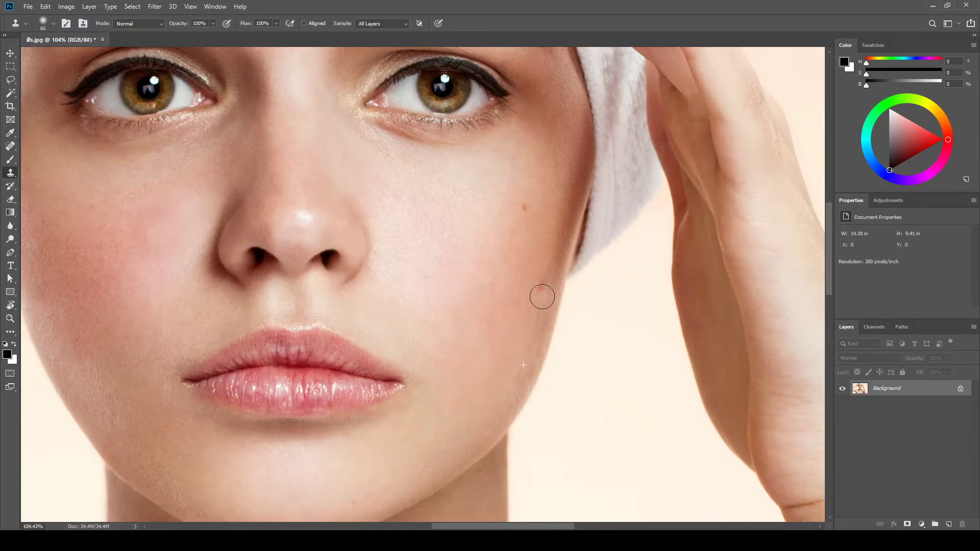
pyautogui.hotkey('ctrl', 'z')
pyautogui.click(539, 291)
pyautogui.click(521, 209)
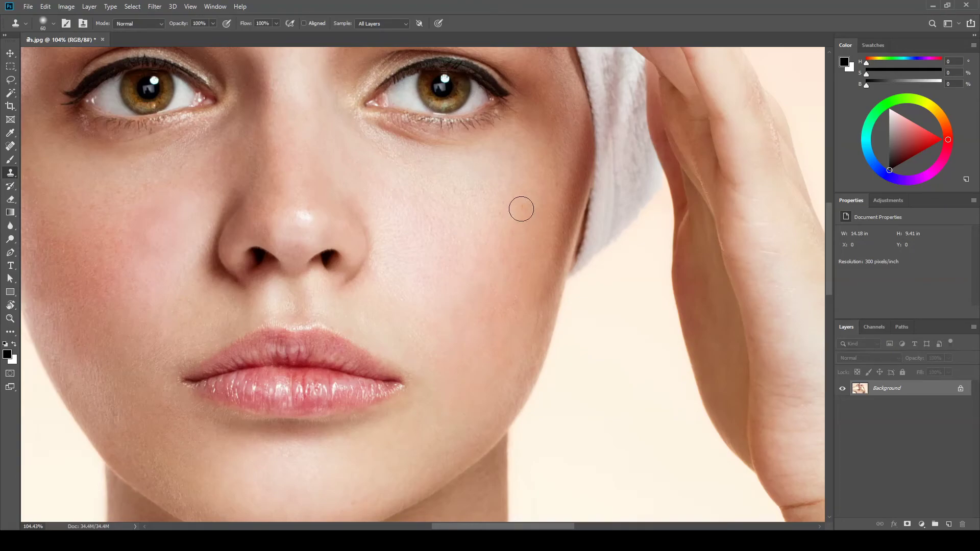
# Step: Clone clean forehead skin over the two red spots above the eyebrow and the one between the hands
pyautogui.moveTo(360, 56)
pyautogui.mouseDown()
pyautogui.moveTo(436, 235)
pyautogui.moveTo(541, 309)
pyautogui.mouseUp()
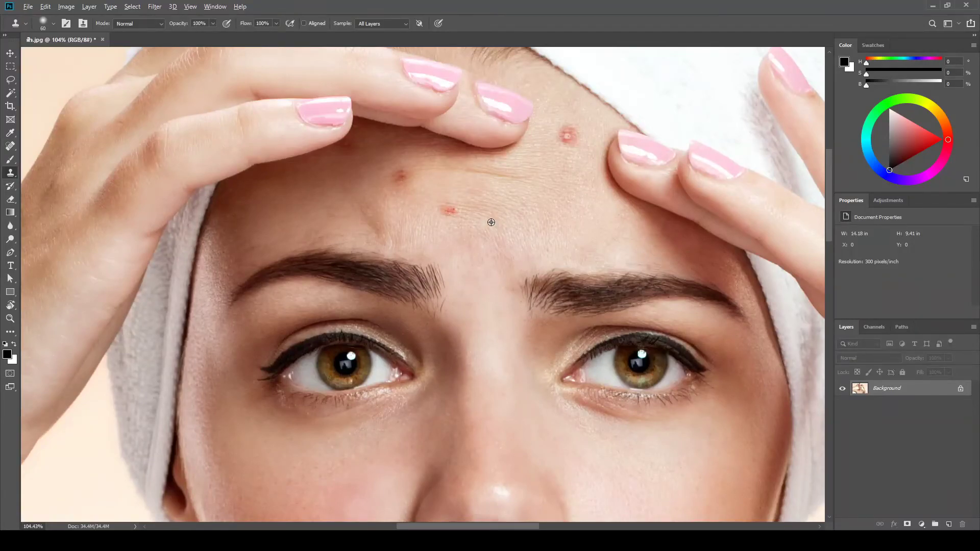
pyautogui.click(448, 211)
pyautogui.keyDown('alt'); pyautogui.click(423, 161); pyautogui.keyUp('alt')
pyautogui.click(396, 176)
pyautogui.keyDown('alt'); pyautogui.click(368, 187); pyautogui.keyUp('alt')
pyautogui.click(394, 174)
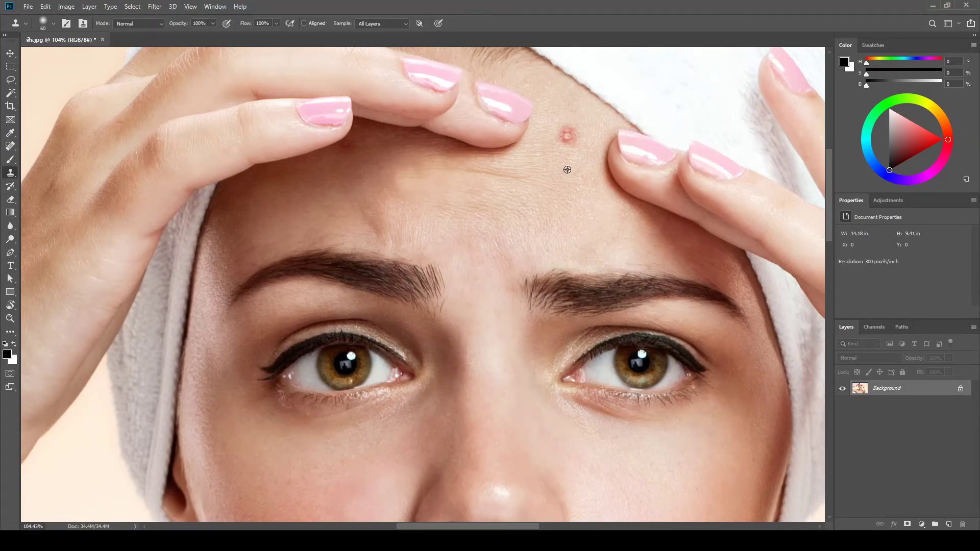
pyautogui.click(565, 139)
pyautogui.scroll(-4, 505, 247)
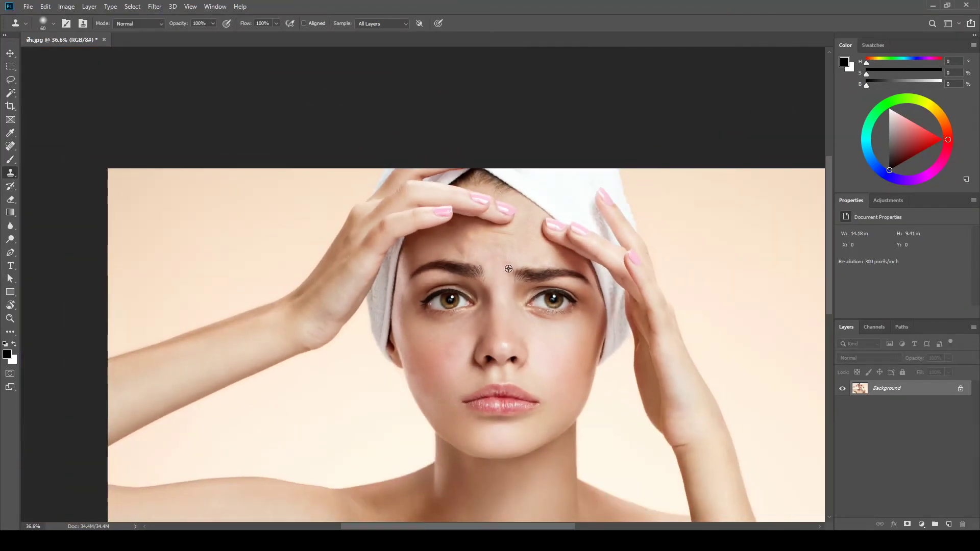